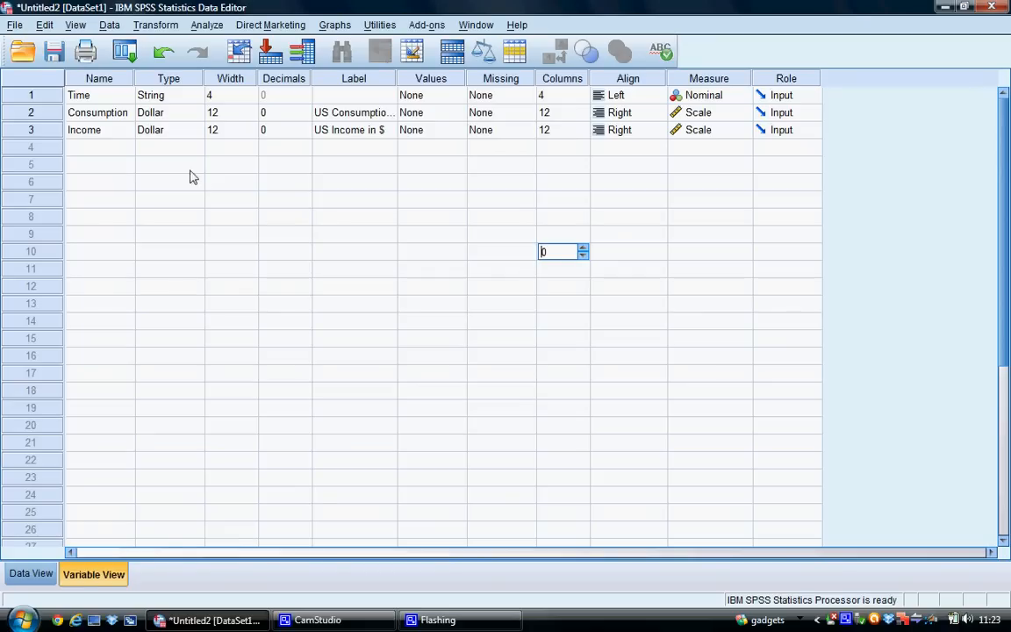
- Start Chart Builder from the Graphs menu and accept the measurement-level notice
left_click(335, 26)
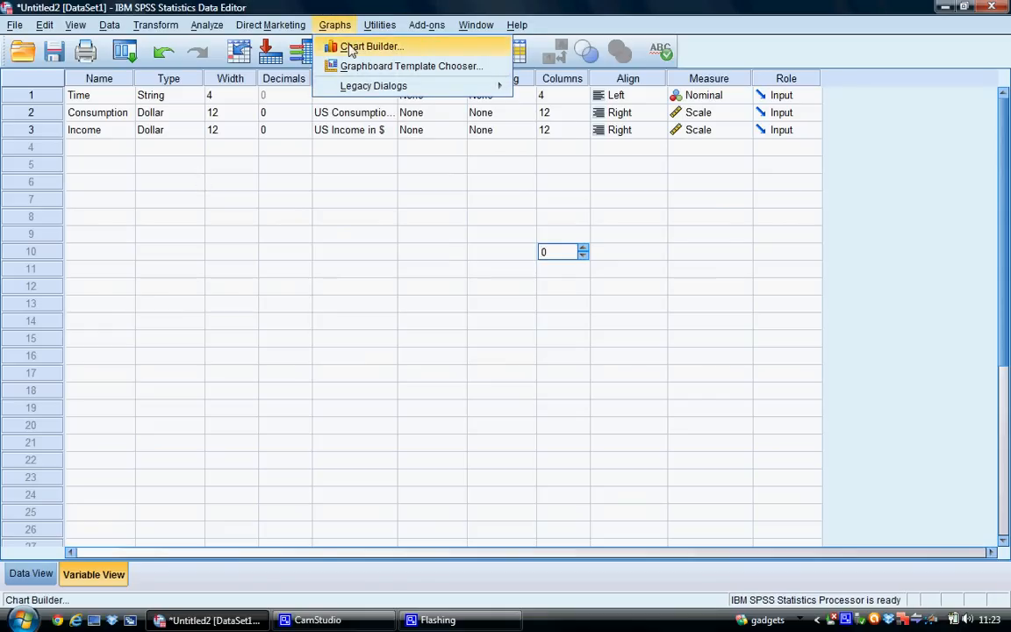
left_click(347, 46)
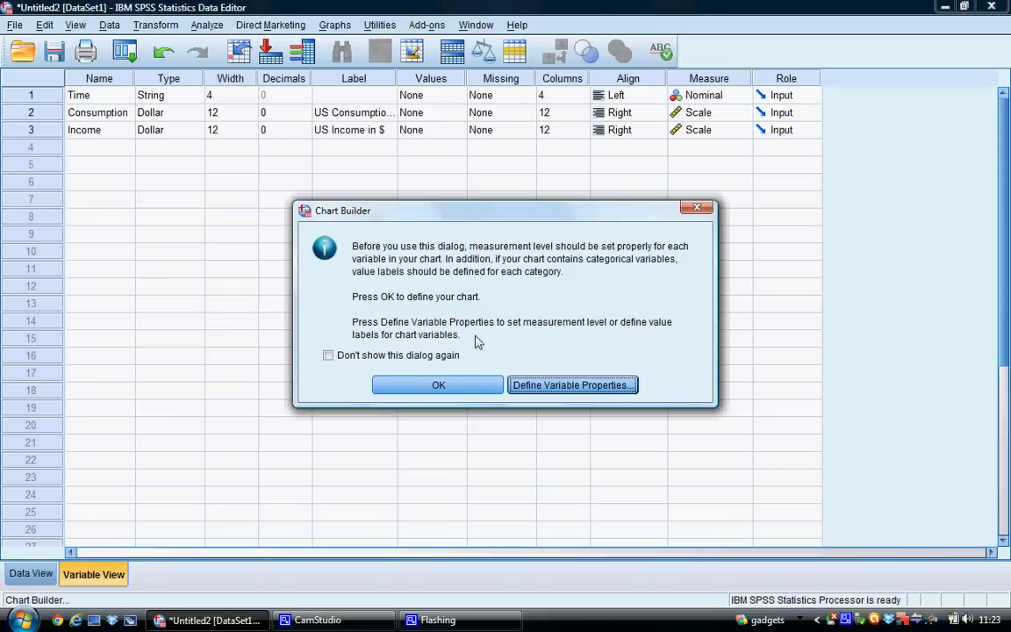
left_click(438, 386)
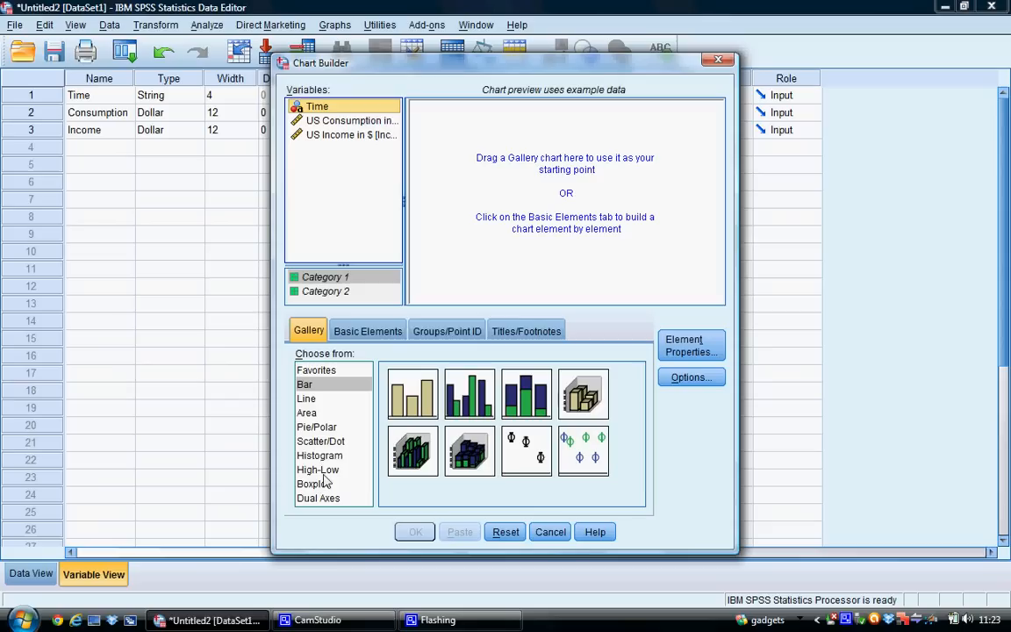
- Build a Simple Line chart with Time on the X-axis and US Consumption in $ on the Y-axis
left_click(312, 403)
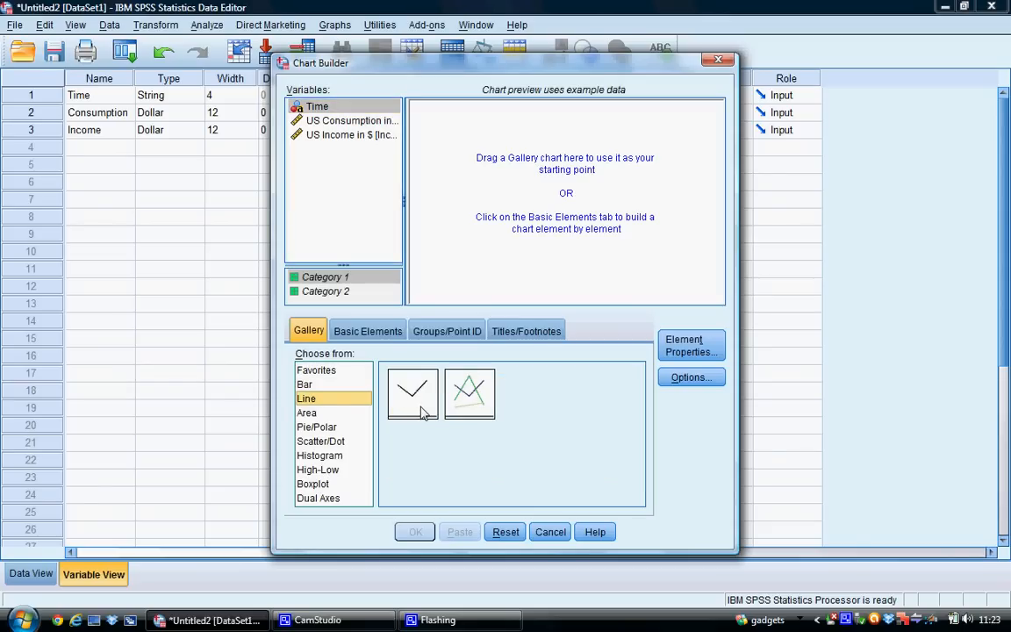
left_click_drag(421, 412, 544, 213)
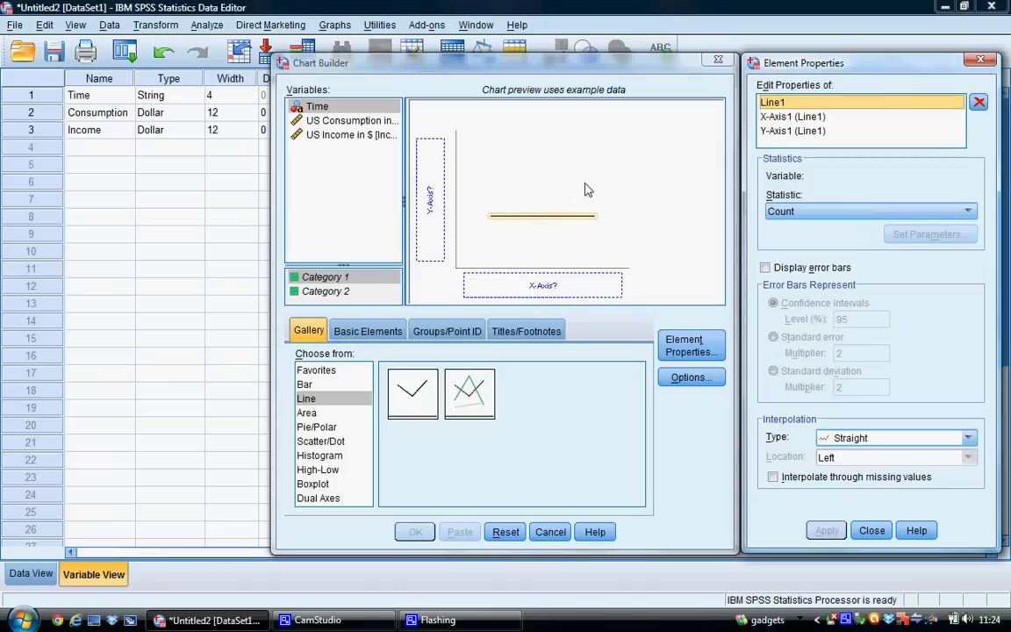
mouse_move(293, 105)
left_mouse_down()
mouse_move(463, 256)
mouse_move(545, 288)
left_mouse_up()
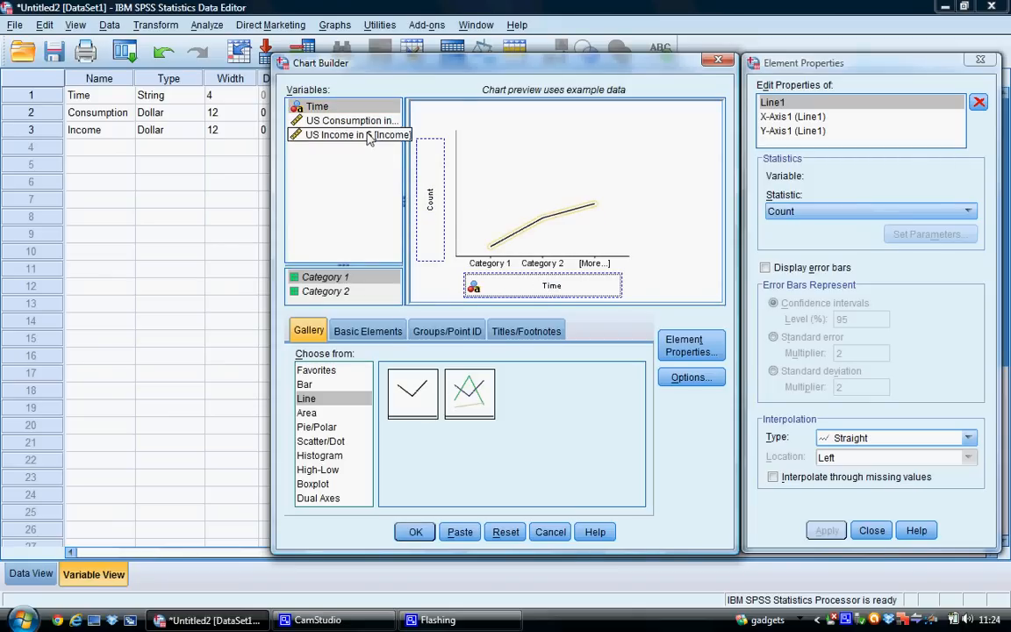
left_click_drag(357, 127, 434, 198)
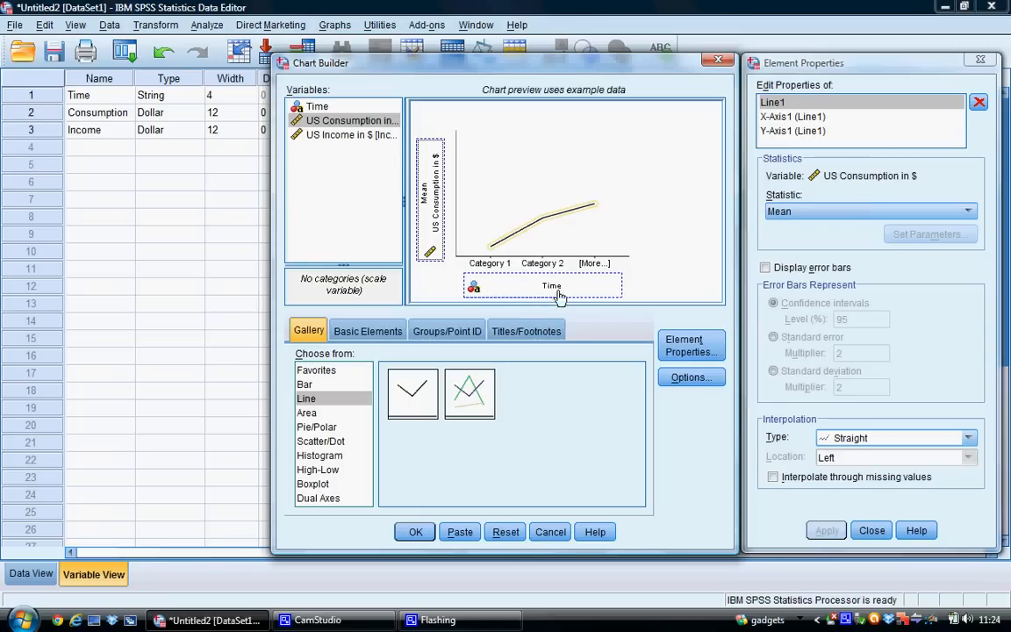
- Enable Title 1 and apply the text 'Figure 1: US Consumption'
left_click(527, 342)
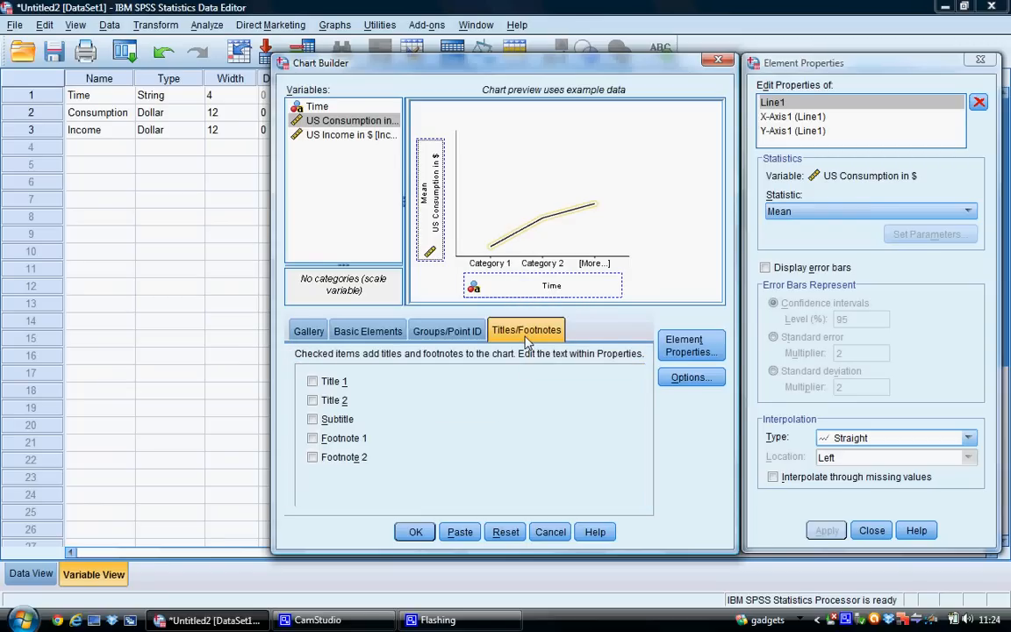
left_click(323, 384)
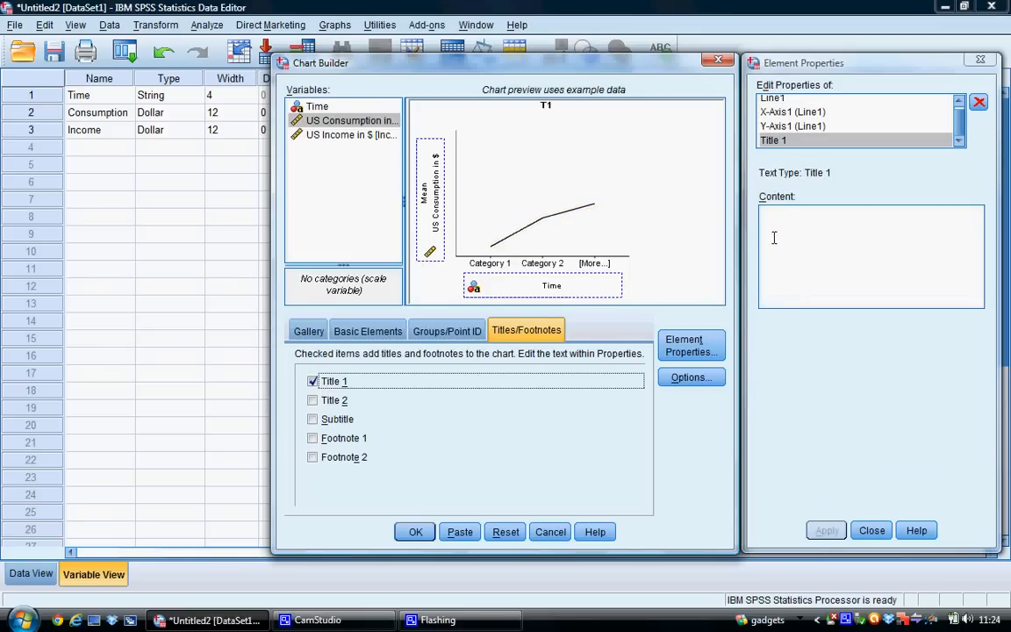
left_click(797, 221)
type("Fig")
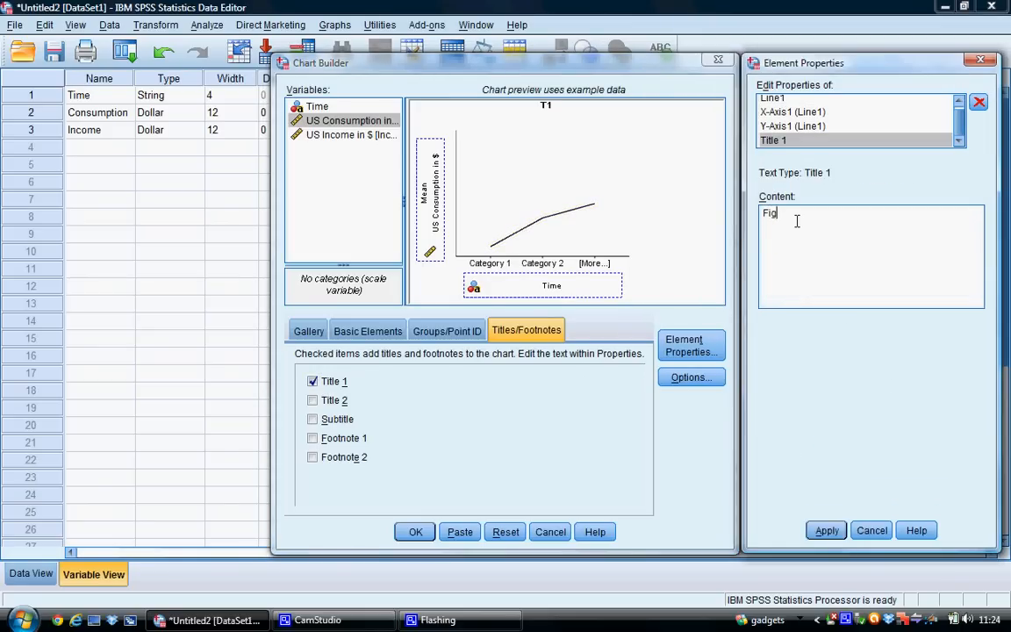
type("ure 1: US")
type(" Consumpt")
type("ion")
left_click(825, 530)
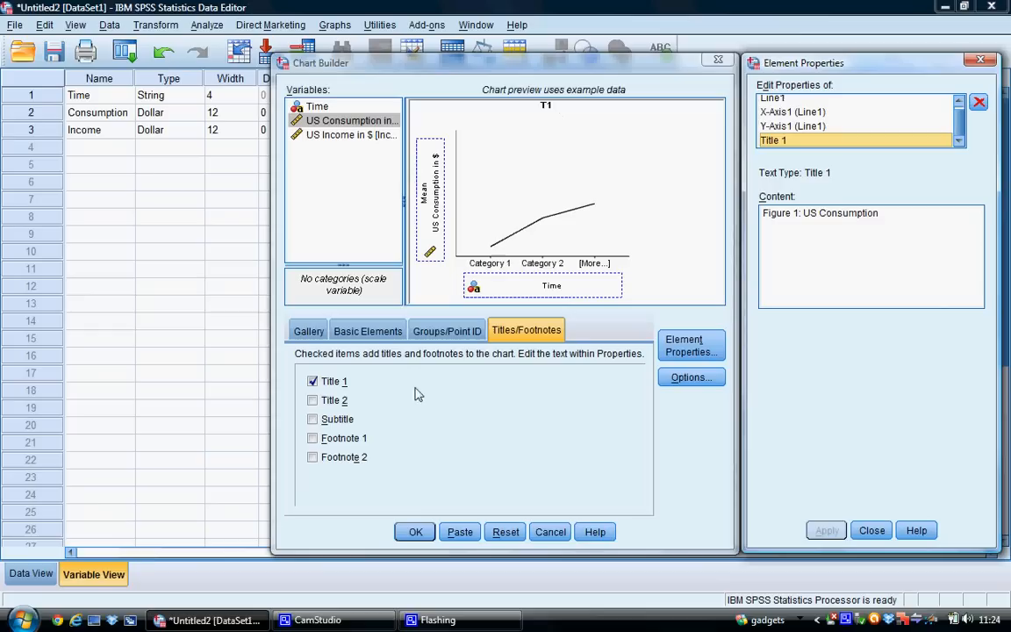
- Enable Footnote 1 and apply the text 'Source: OECD National Accounts'
left_click(335, 438)
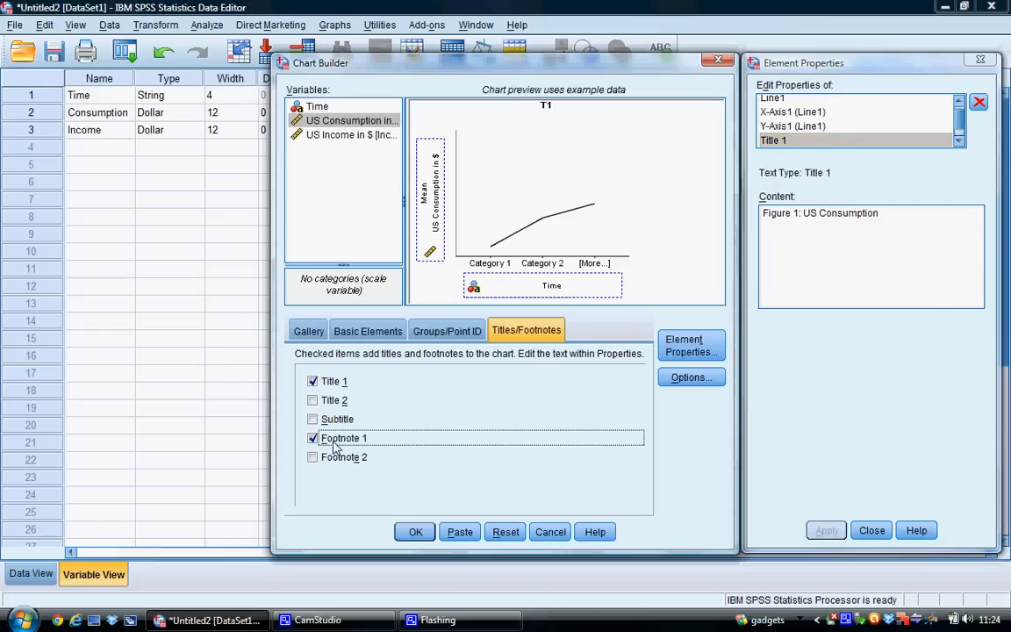
left_click(821, 223)
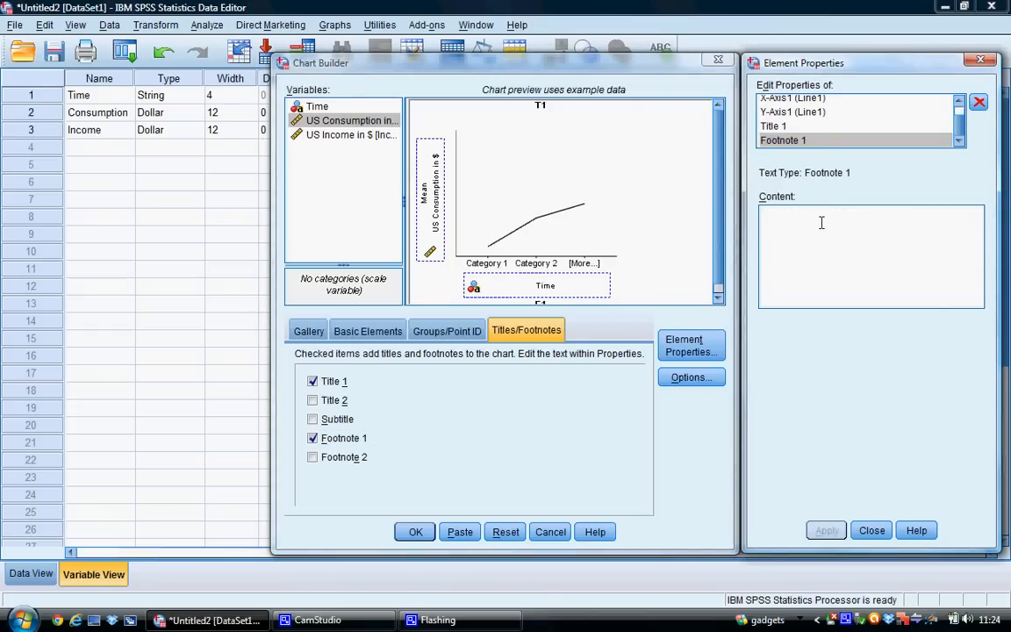
type("Source")
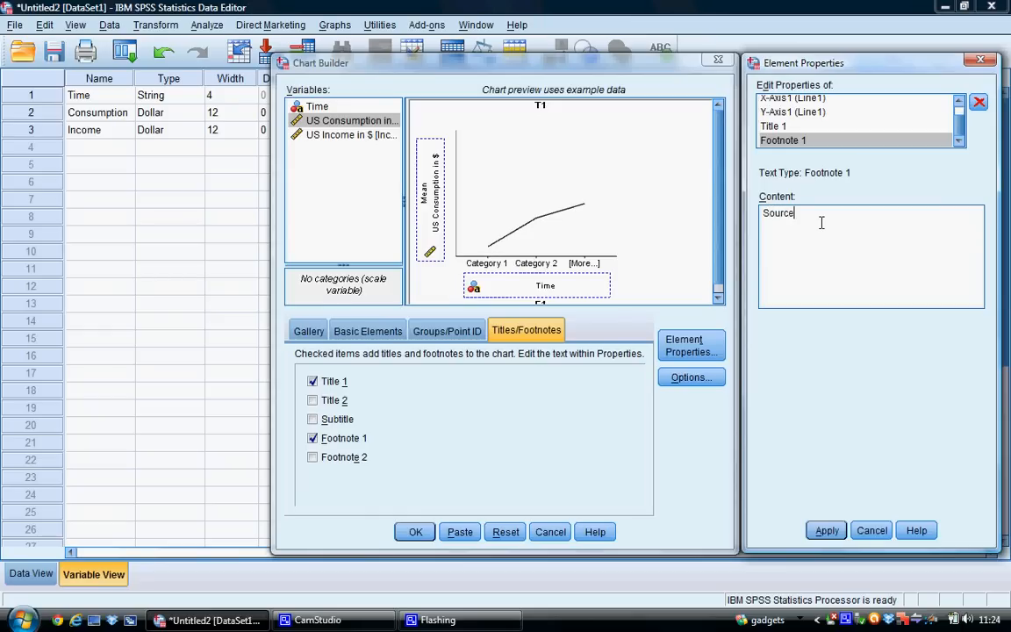
type(": OE")
type("CD Natio")
type("nal Account")
type("s")
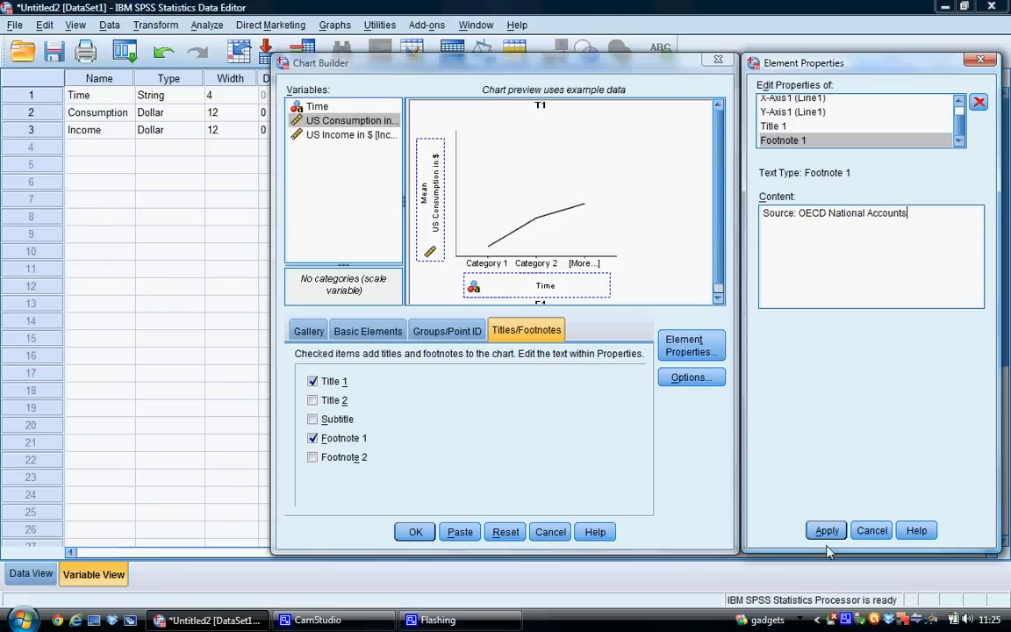
left_click(826, 533)
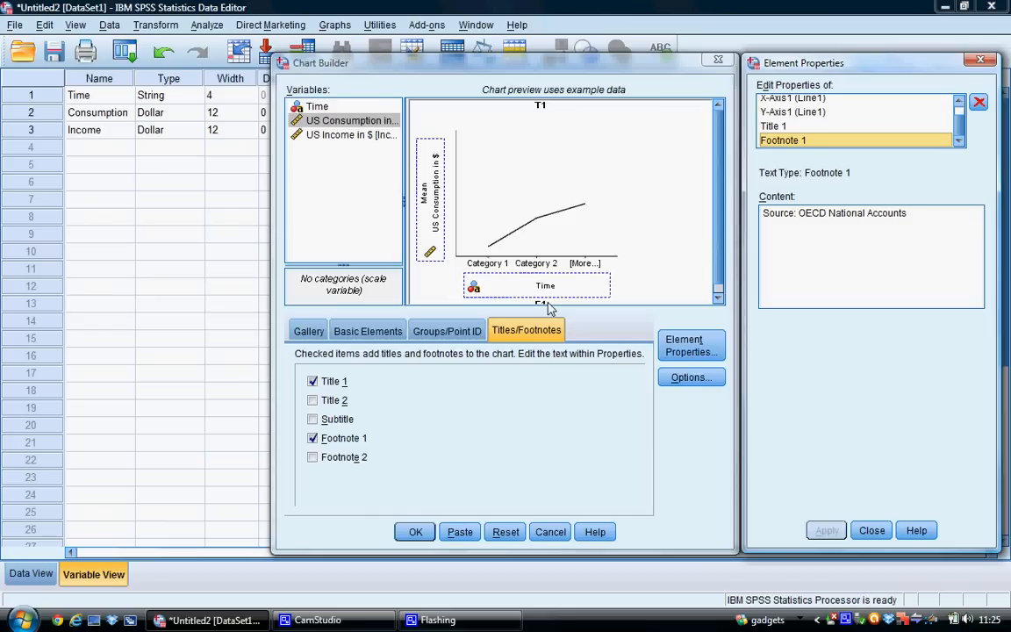
- Generate the consumption chart in the output, then return to the Data Editor
left_click(415, 532)
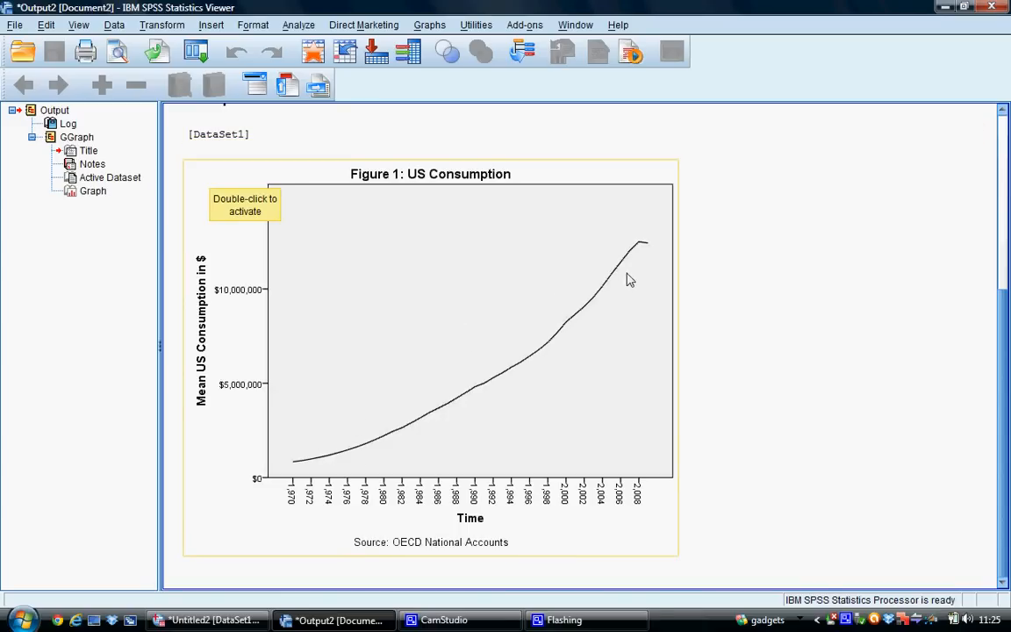
left_click(232, 624)
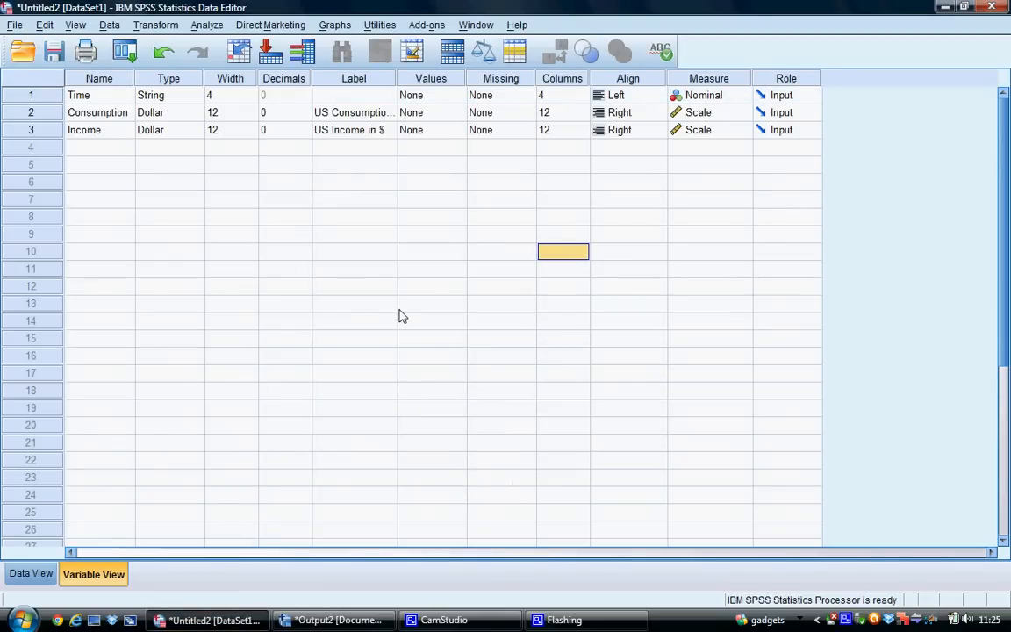
- Reopen Chart Builder and replace Consumption with US Income in $ on the Y-axis
left_click(337, 27)
left_click(345, 50)
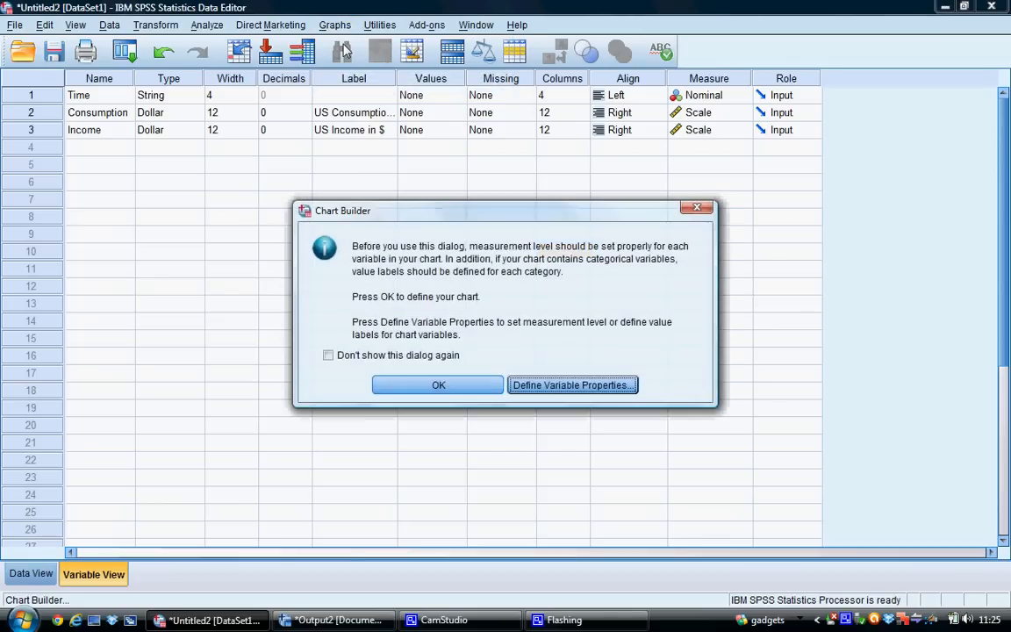
left_click(475, 386)
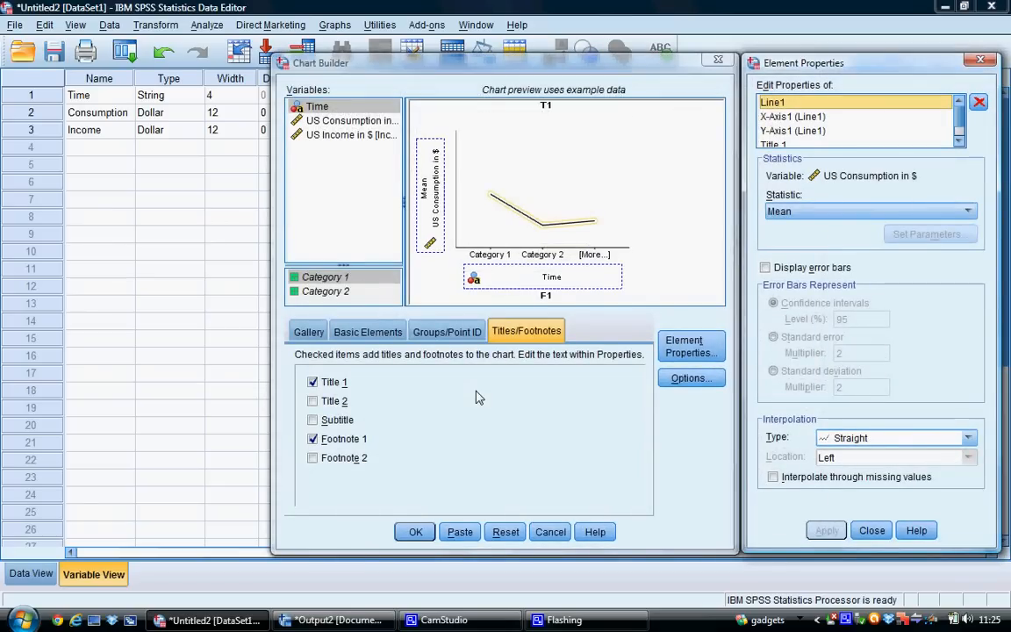
left_click_drag(434, 203, 365, 202)
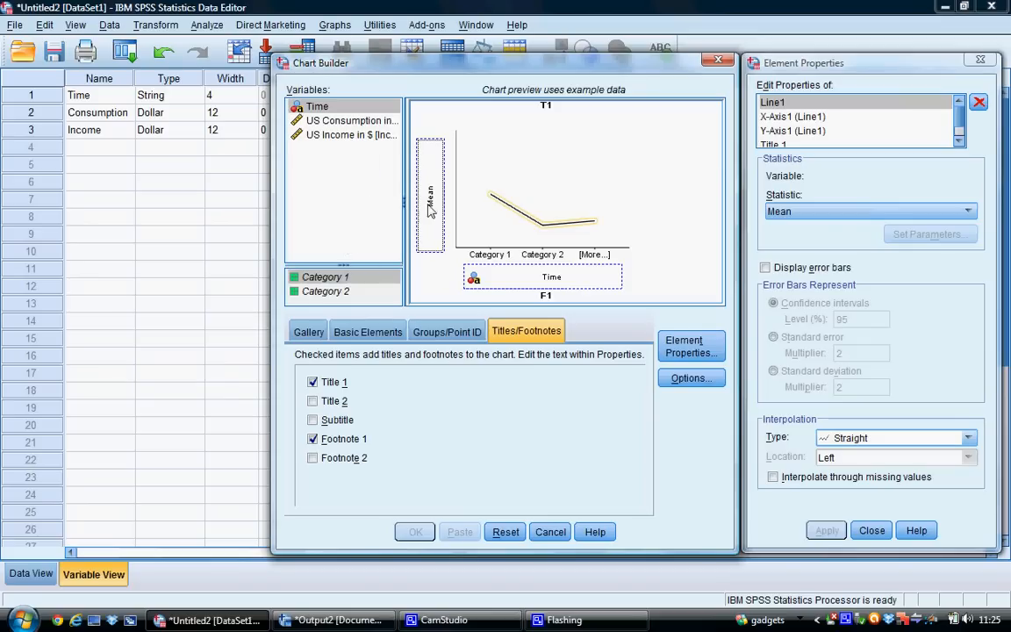
left_click_drag(335, 133, 427, 185)
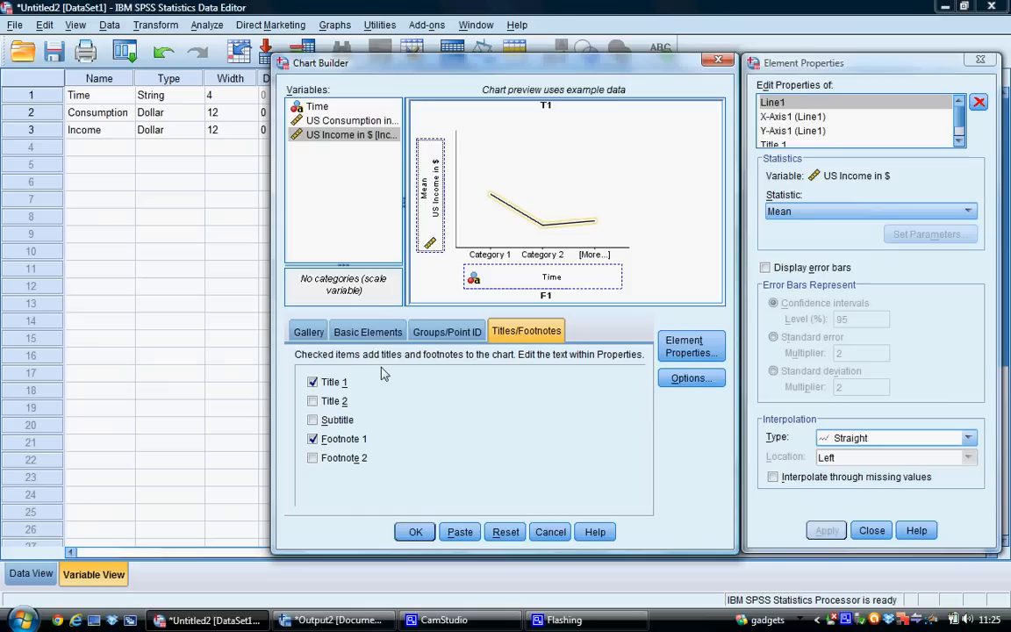
- Re-enable Title 1 and apply the text 'Figure 2: UC Income'
left_click(343, 384)
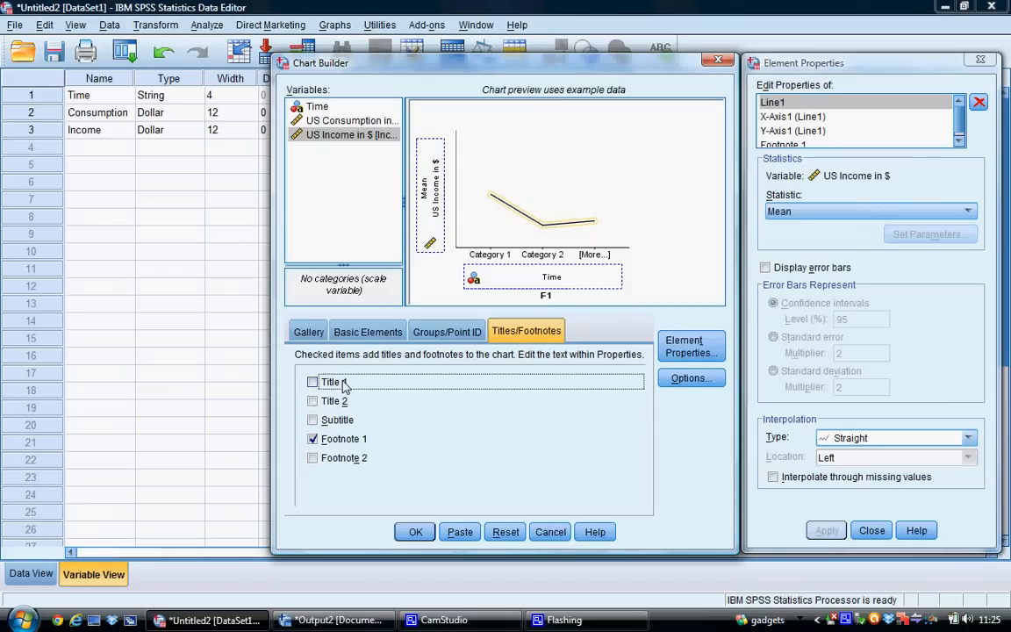
left_click(313, 381)
left_click(822, 226)
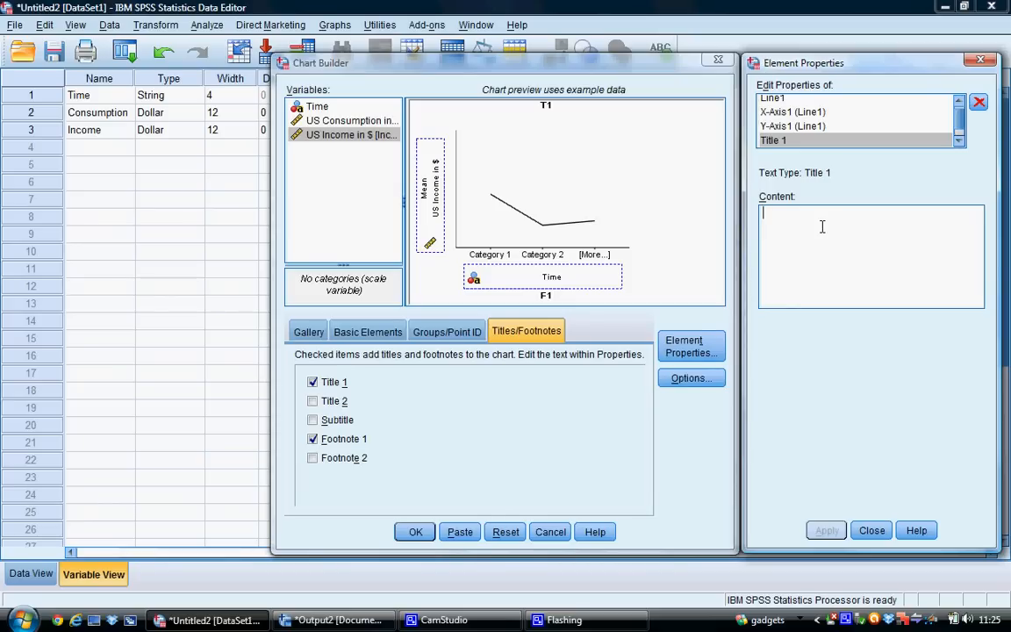
type("Figure 2:")
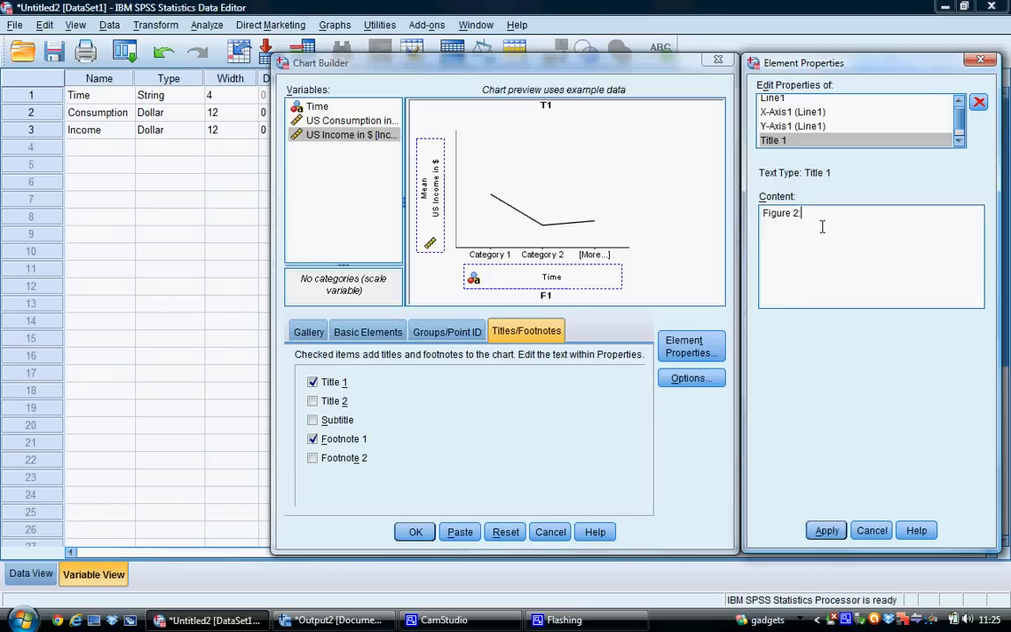
type(" UC Inc")
type("ome")
left_click(825, 531)
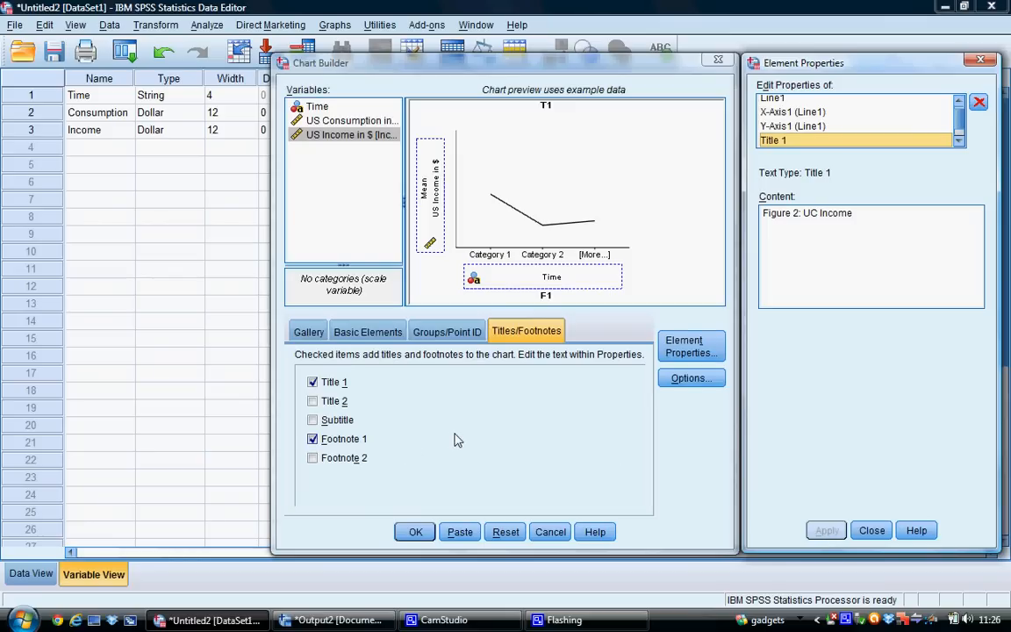
- Generate the income chart in the Output Viewer
left_click(416, 532)
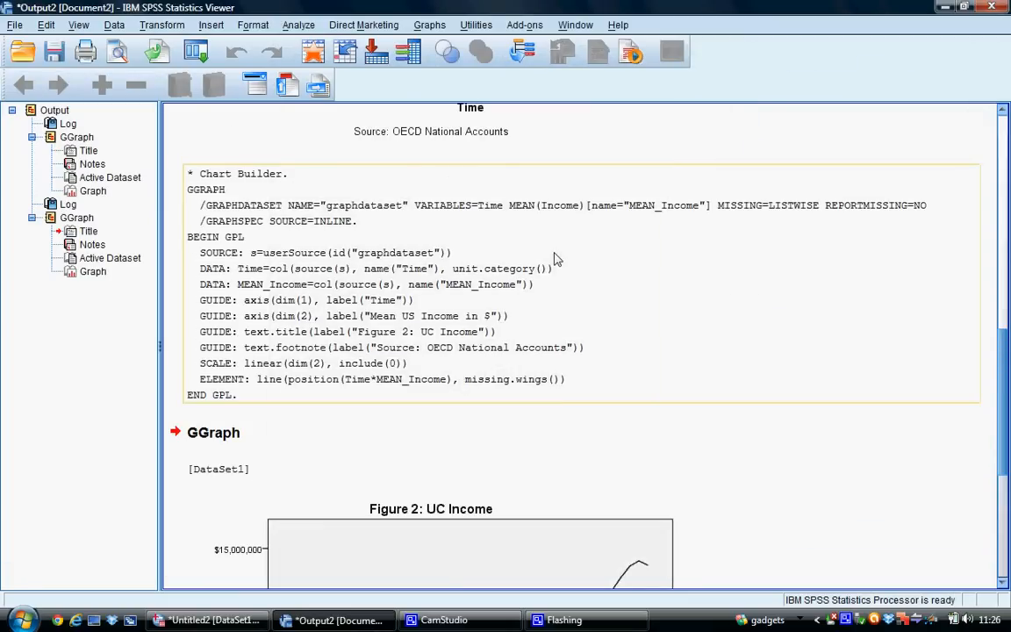